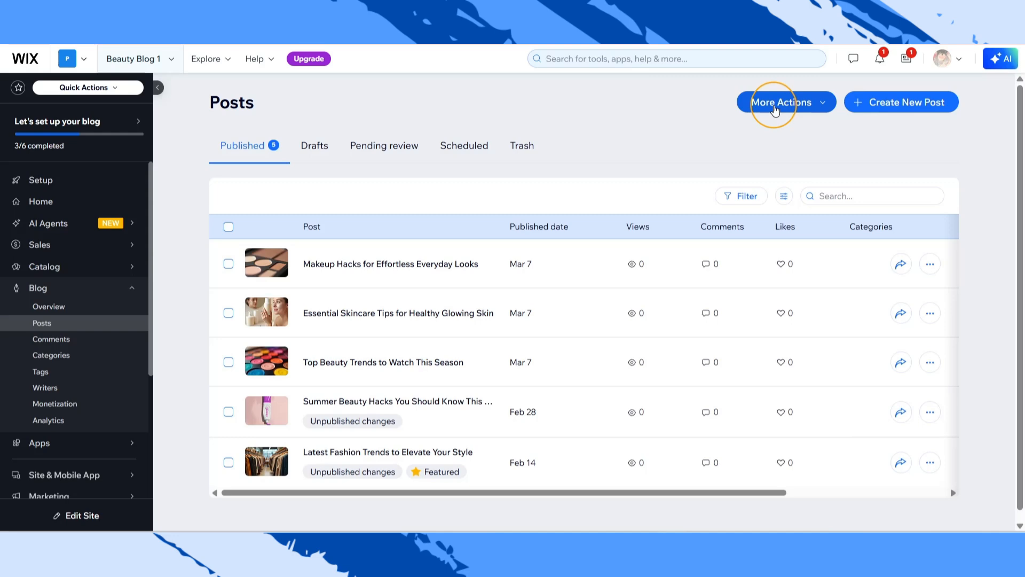
- Open the blog settings and go to managing the notifications and emails sent to readers
click(776, 107)
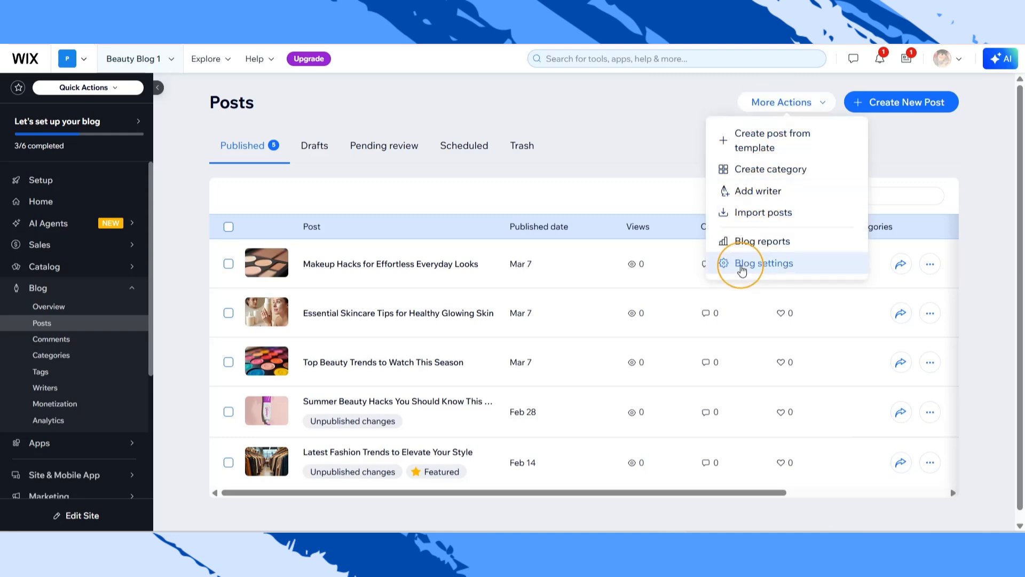
click(743, 269)
drag(252, 164, 493, 163)
click(497, 167)
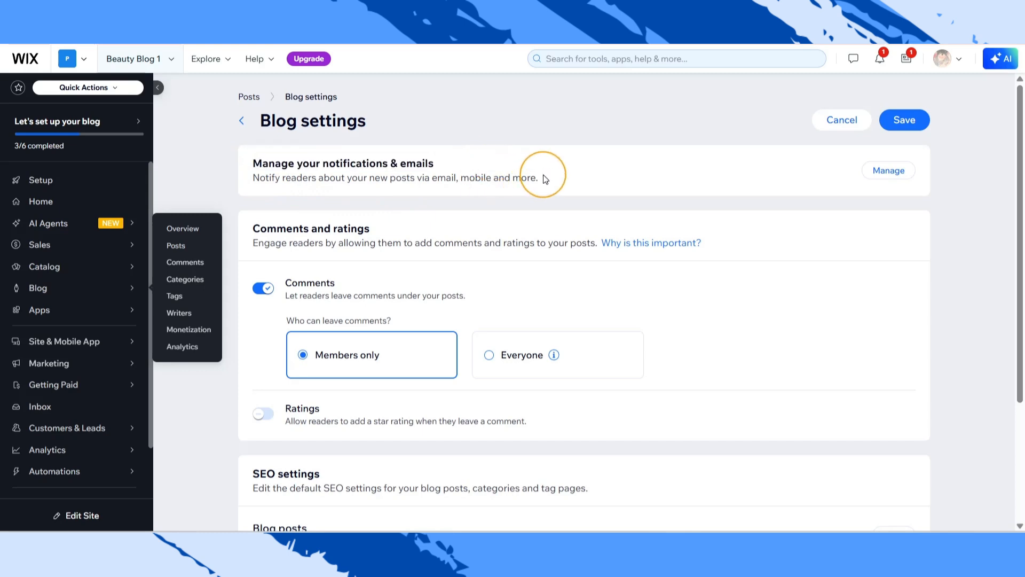
click(897, 174)
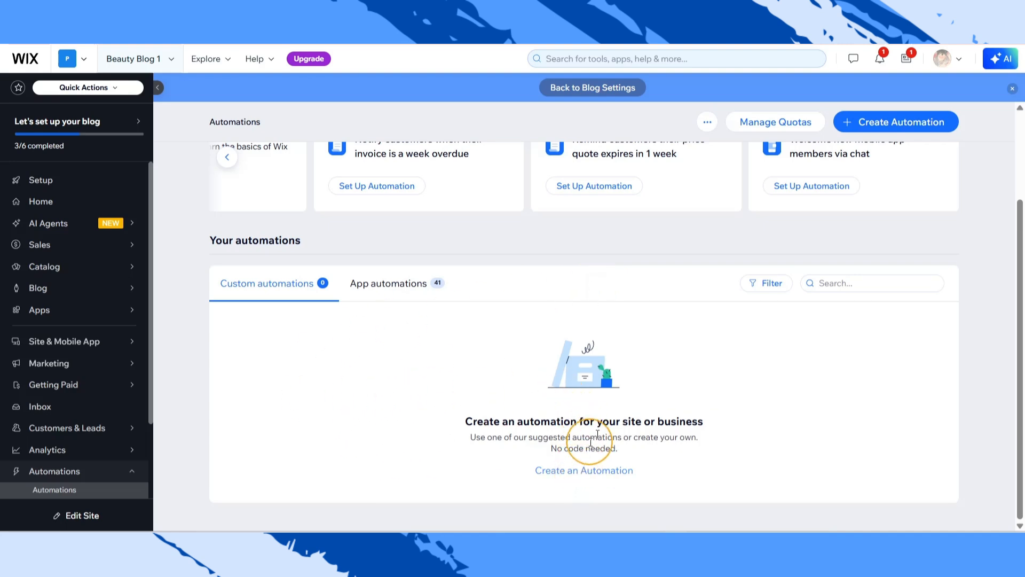
- Create a new automation from scratch and name it "Notify Readers When New Post is Published"
click(884, 113)
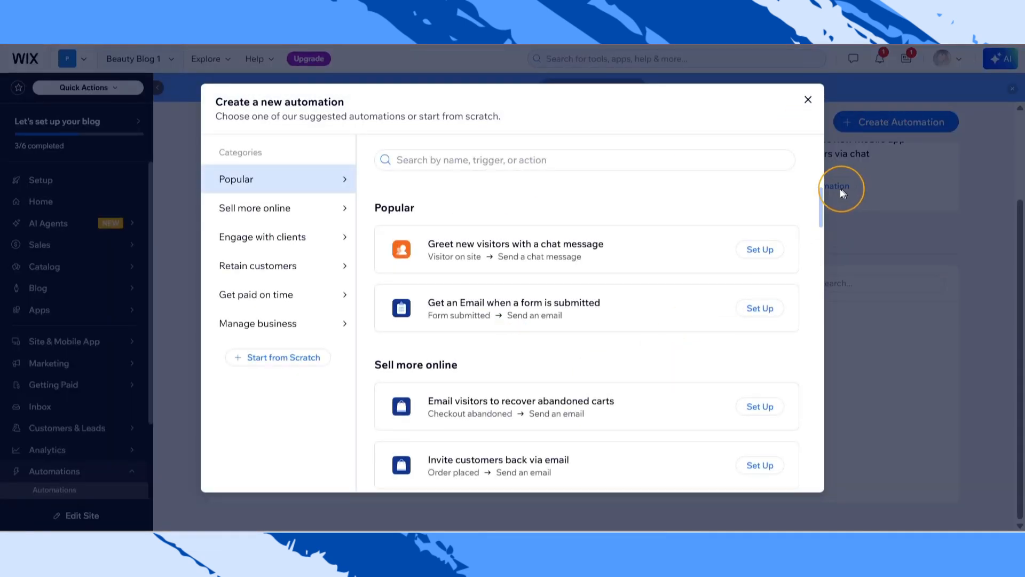
drag(820, 206, 820, 242)
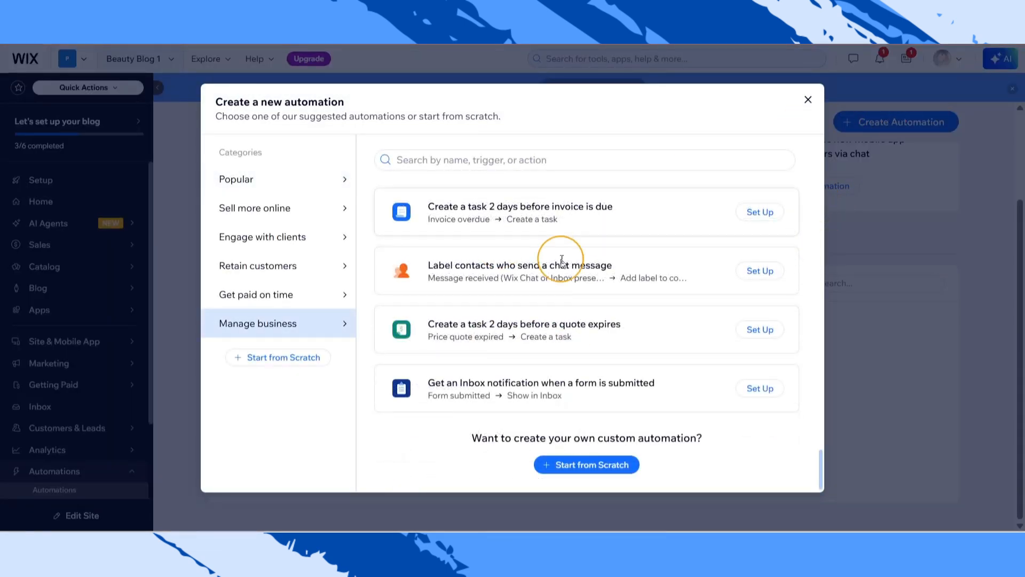
click(278, 357)
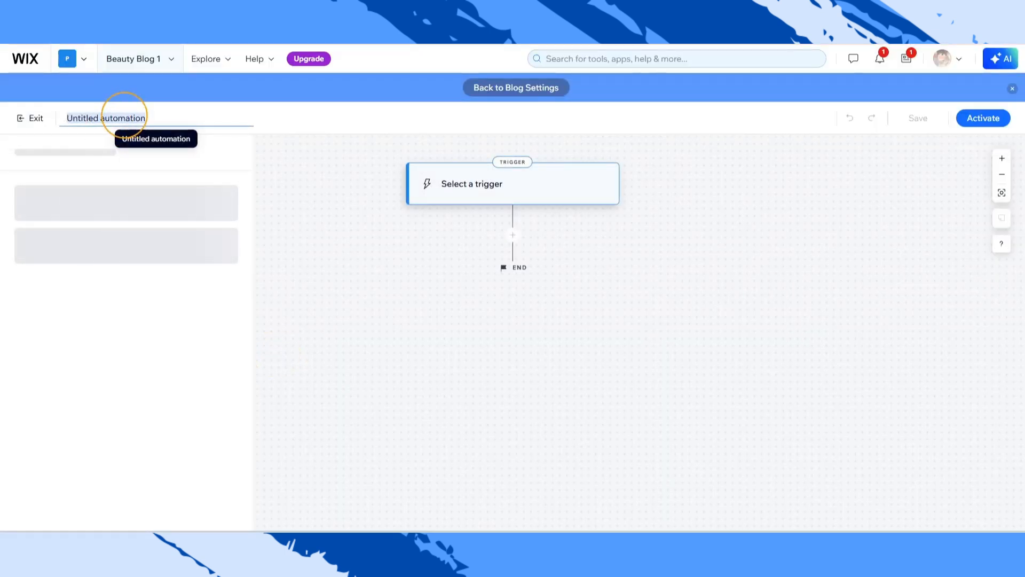
text(Notify Readers When New Post is Published)
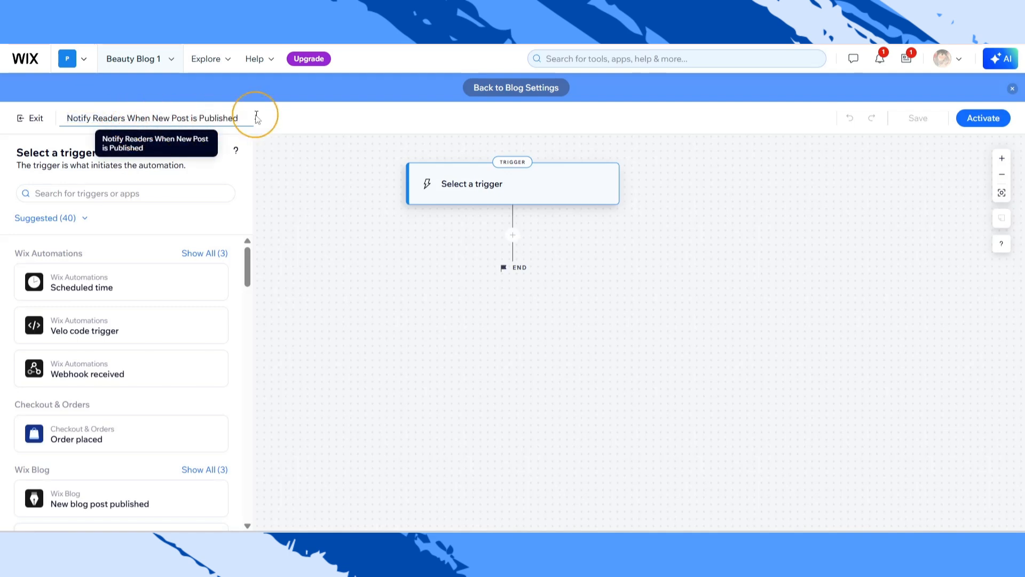
key(Return)
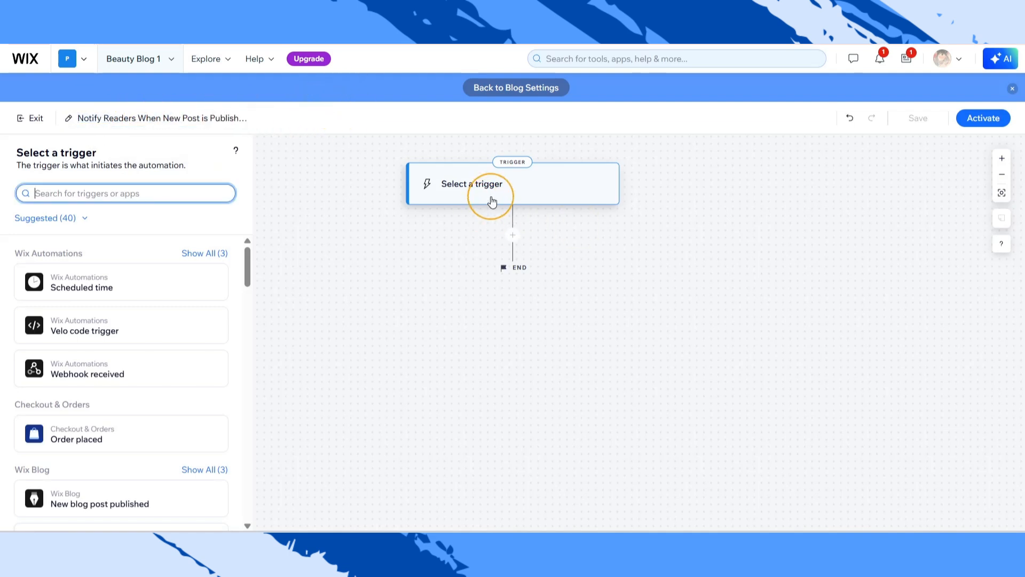
- Set the trigger to Wix Blog's "New blog post published", limited to once per person by Contact ID, and apply it
click(490, 197)
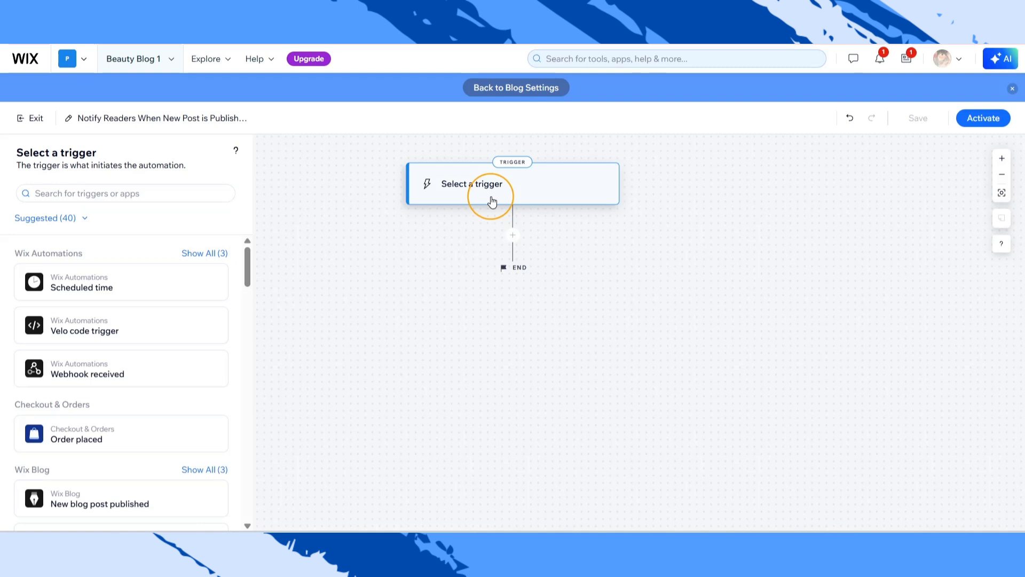
click(84, 504)
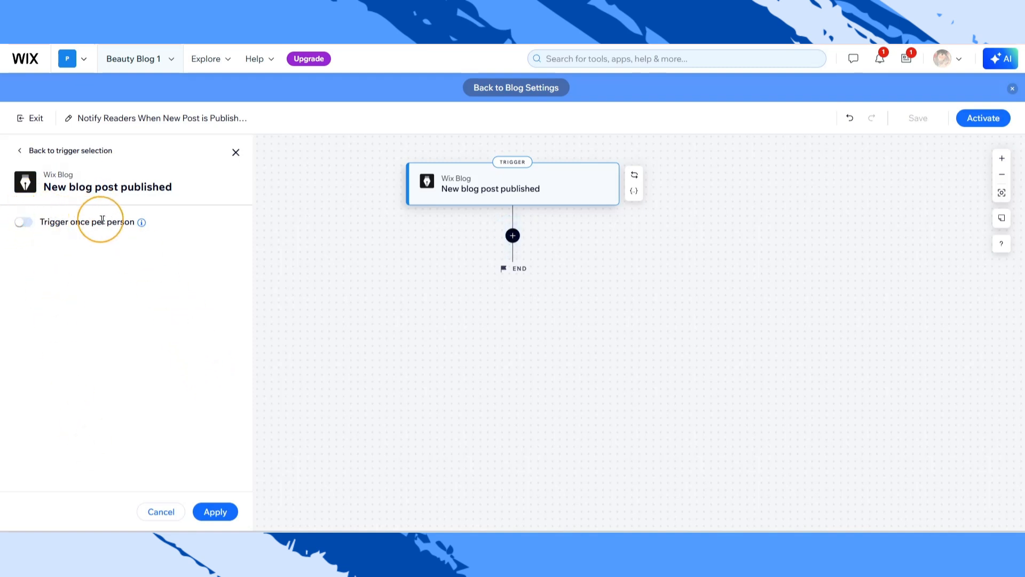
click(24, 222)
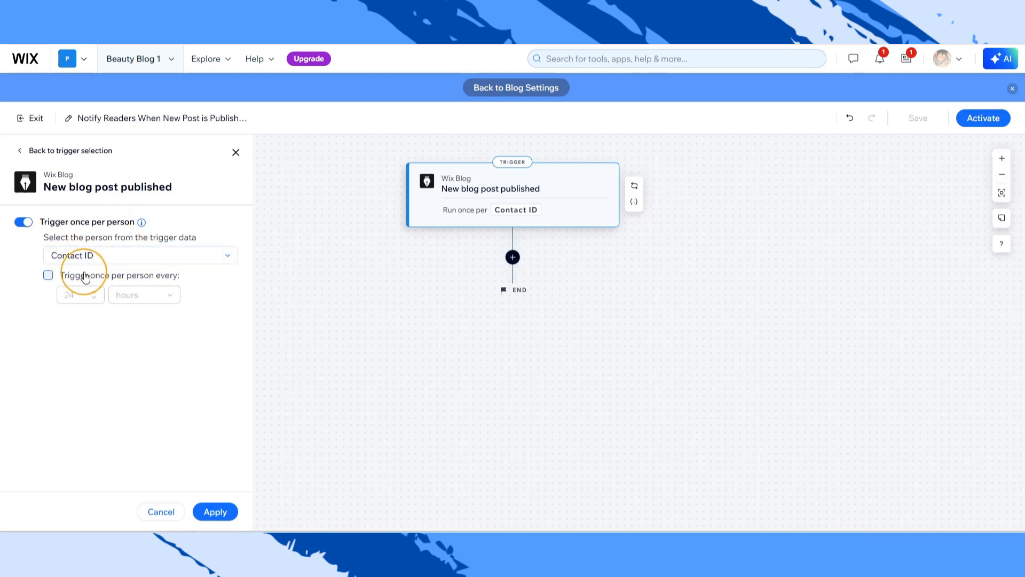
click(212, 507)
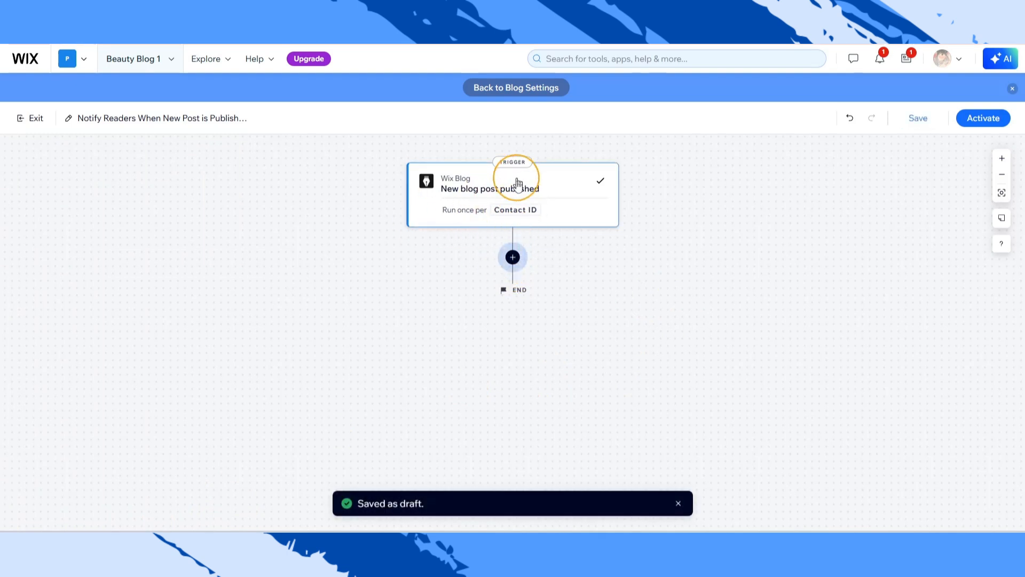
- Add a "Send a push notification" action below the trigger
click(512, 258)
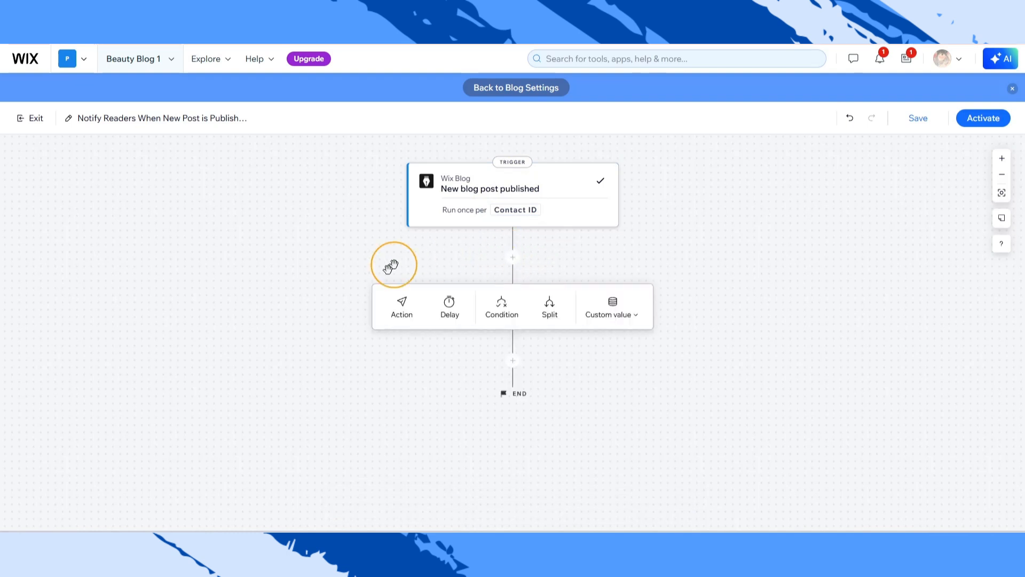
click(395, 307)
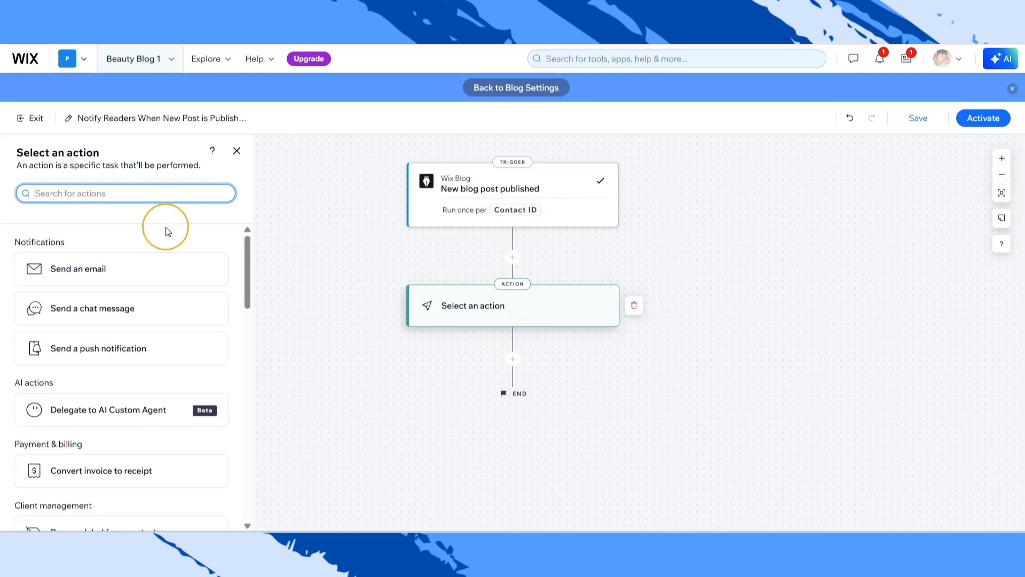
click(91, 352)
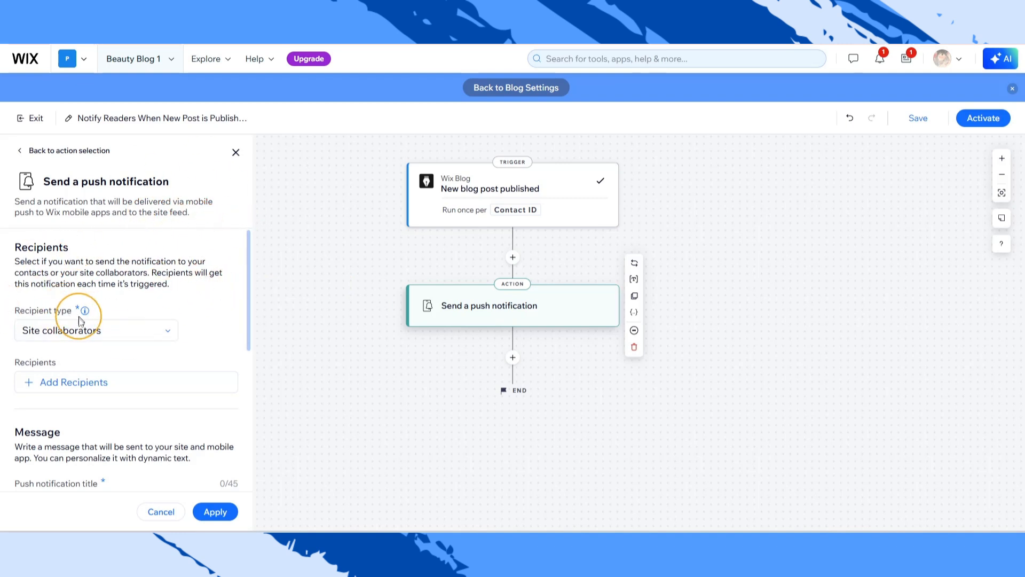
- Set the push notification's recipient type to Contacts and apply the contact from the trigger as its recipient
click(79, 334)
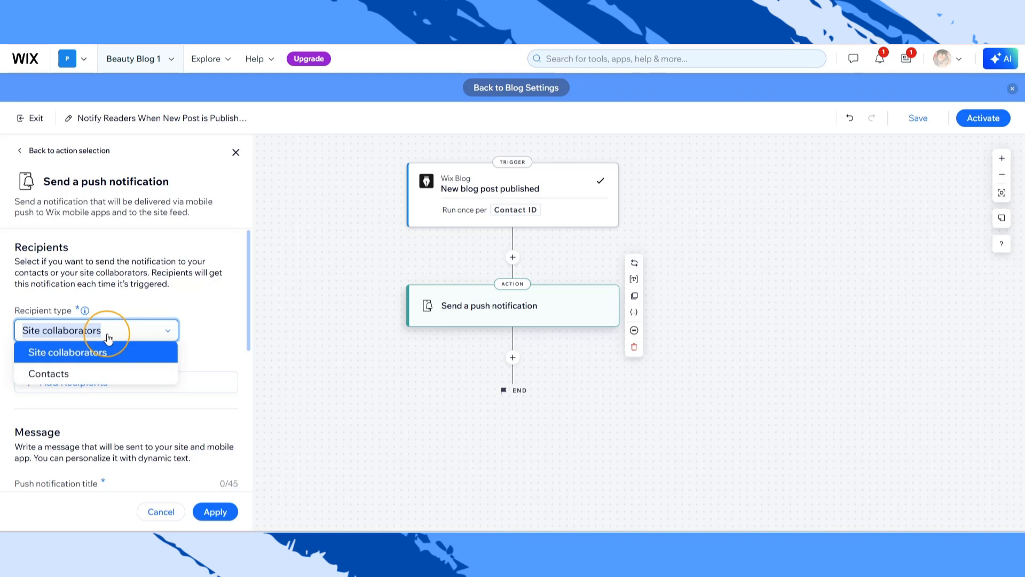
click(70, 380)
scroll(217, 291, down, 2)
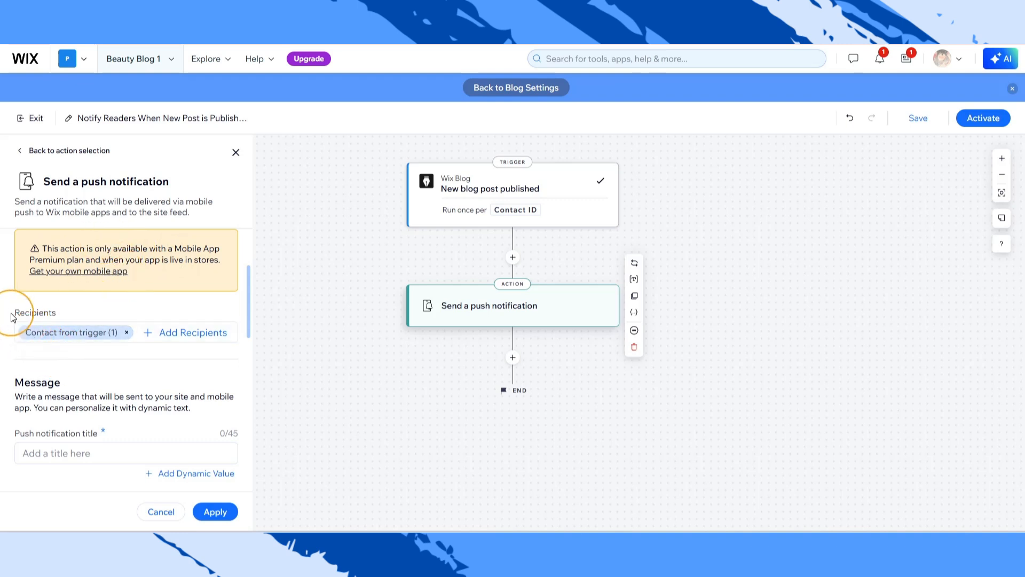
drag(11, 315, 57, 314)
click(51, 310)
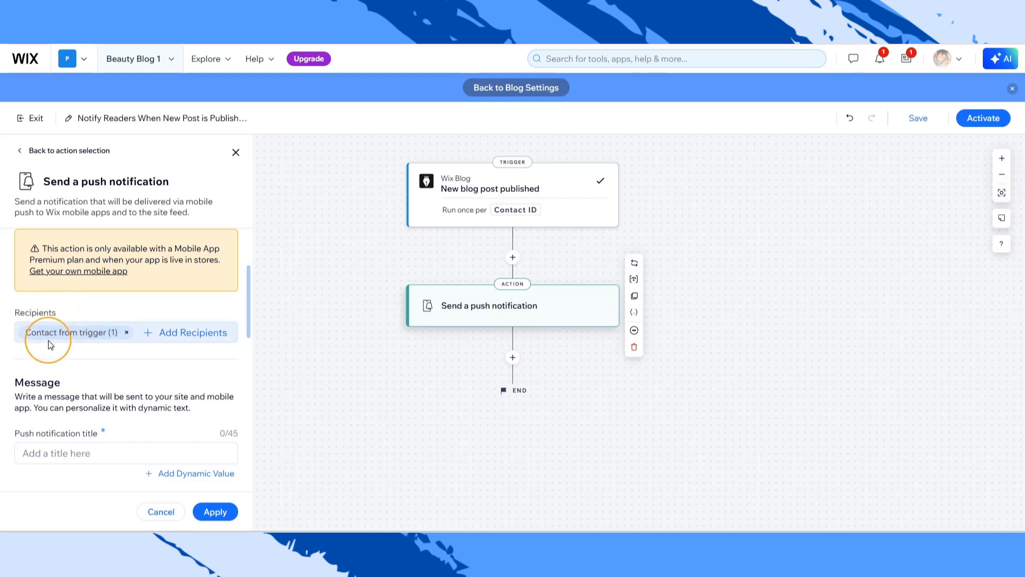
click(176, 342)
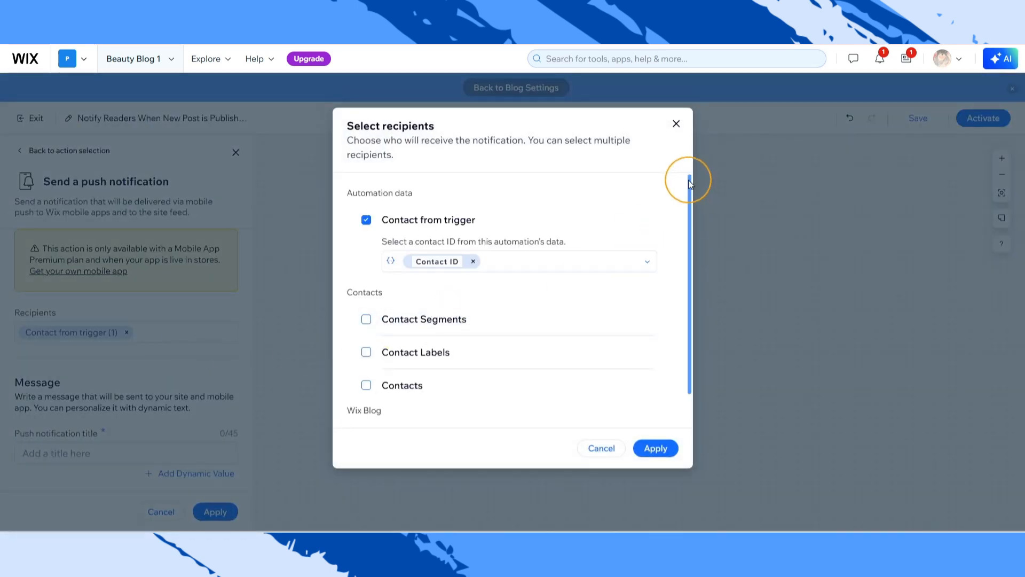
drag(688, 183, 696, 247)
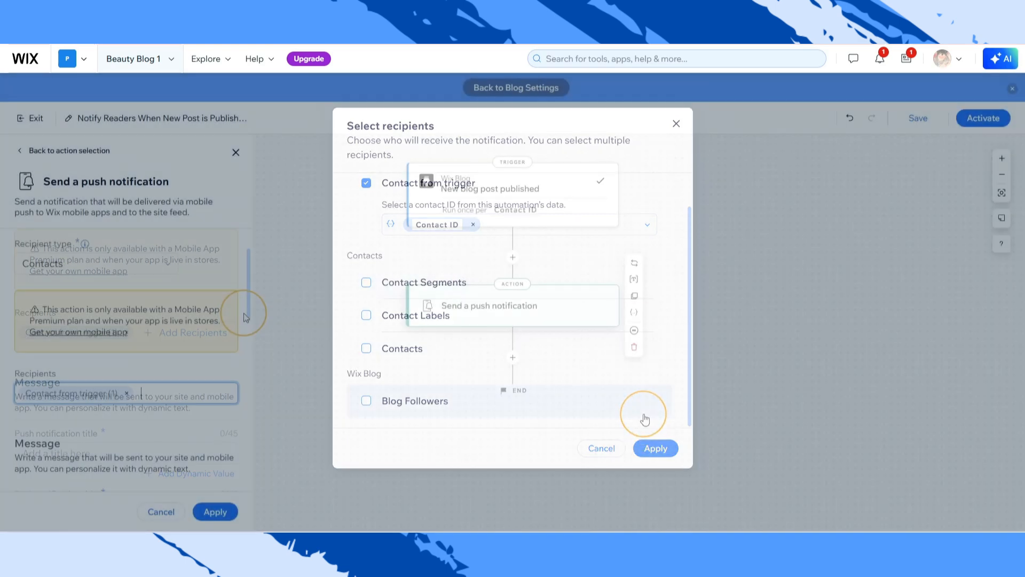
click(649, 448)
- Enter the push notification title "New Blog Post Up!" and the message "Read the latest from Beauty Blog!"
drag(246, 332, 242, 368)
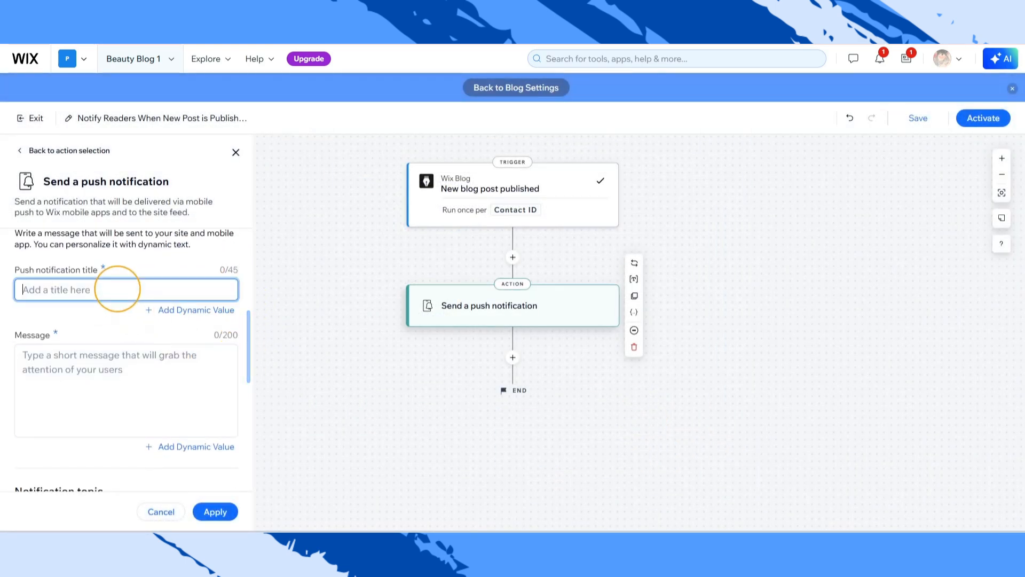
click(75, 294)
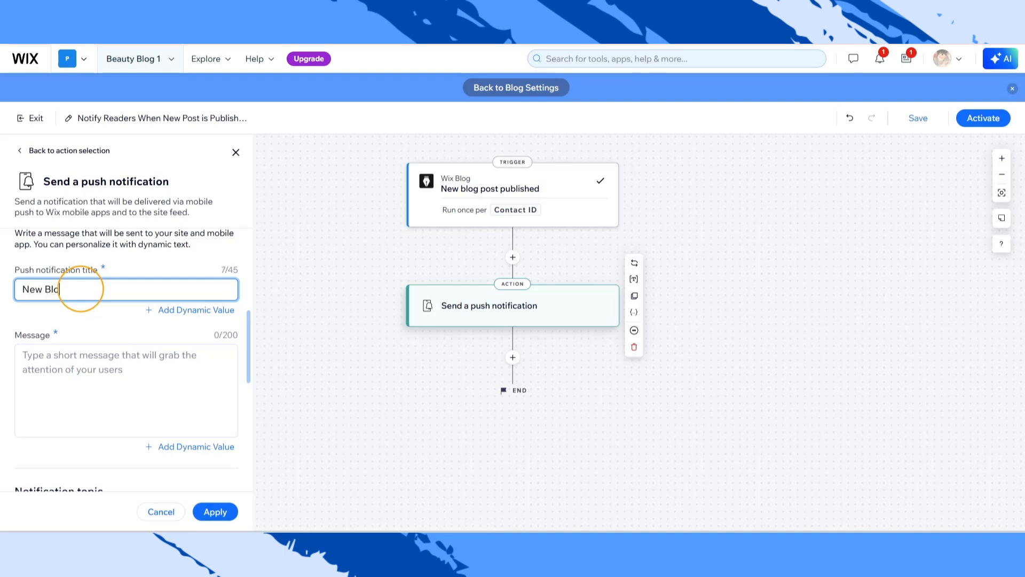
text(New Blog Post Up!)
click(119, 347)
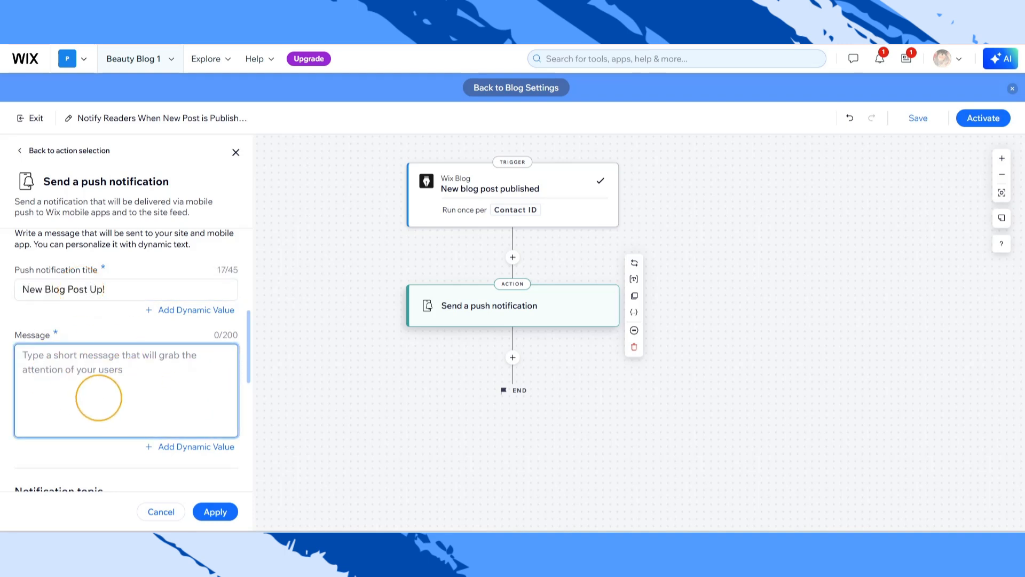
text(Read the latest from Beauty Blog!)
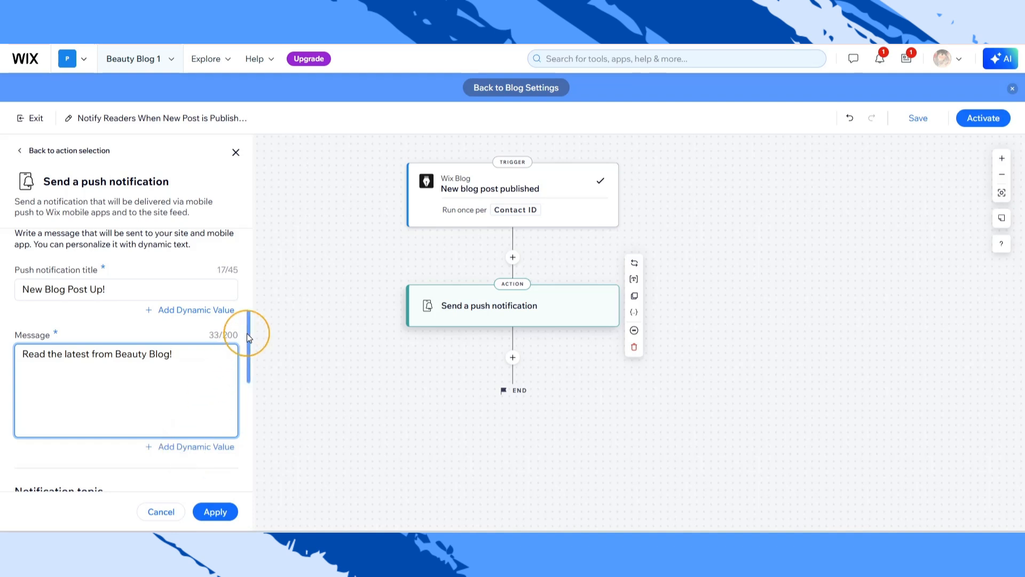
- Choose the first available notification topic and set the mobile link to open the Blog page in the app
drag(247, 334, 239, 394)
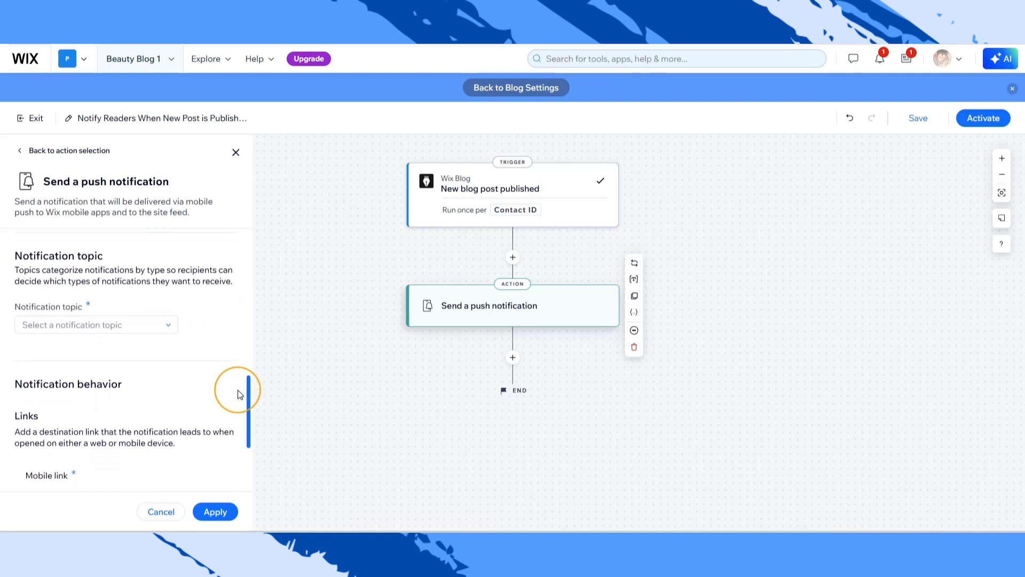
click(77, 326)
click(75, 344)
scroll(133, 246, down, 3)
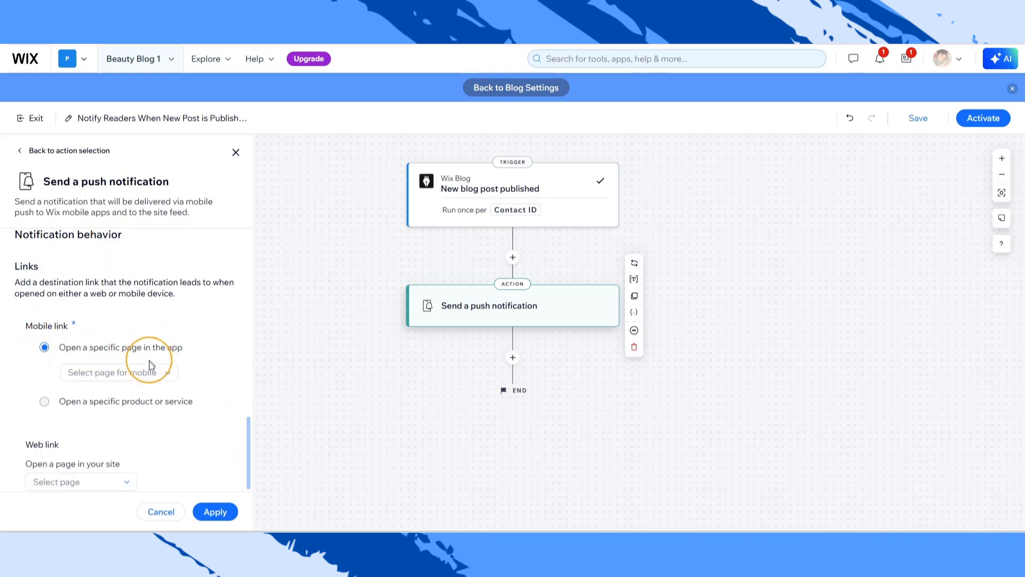
click(150, 376)
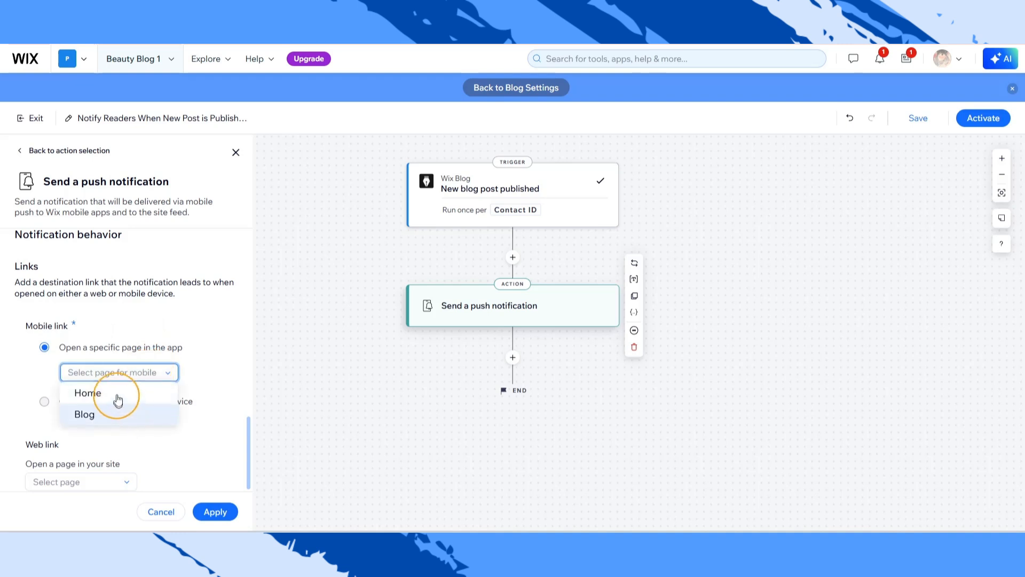
click(120, 416)
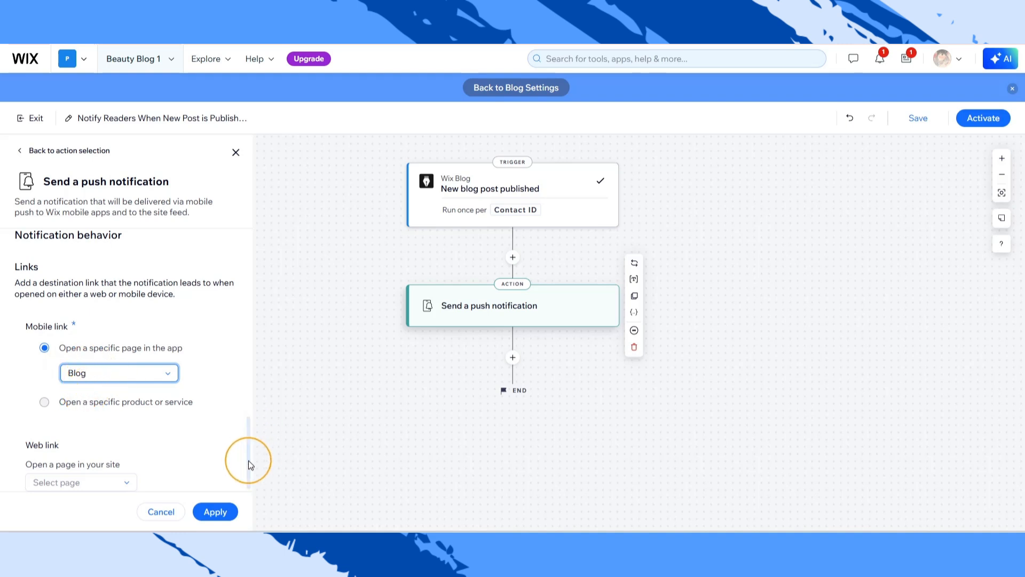
drag(248, 461, 293, 194)
drag(251, 259, 229, 470)
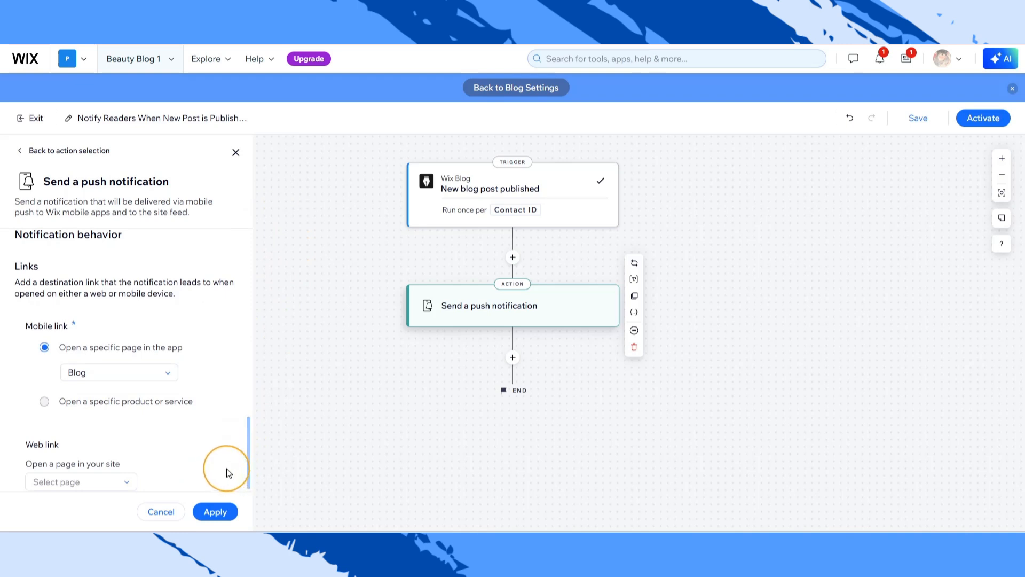
- Apply the push notification action's settings and activate the automation
click(214, 514)
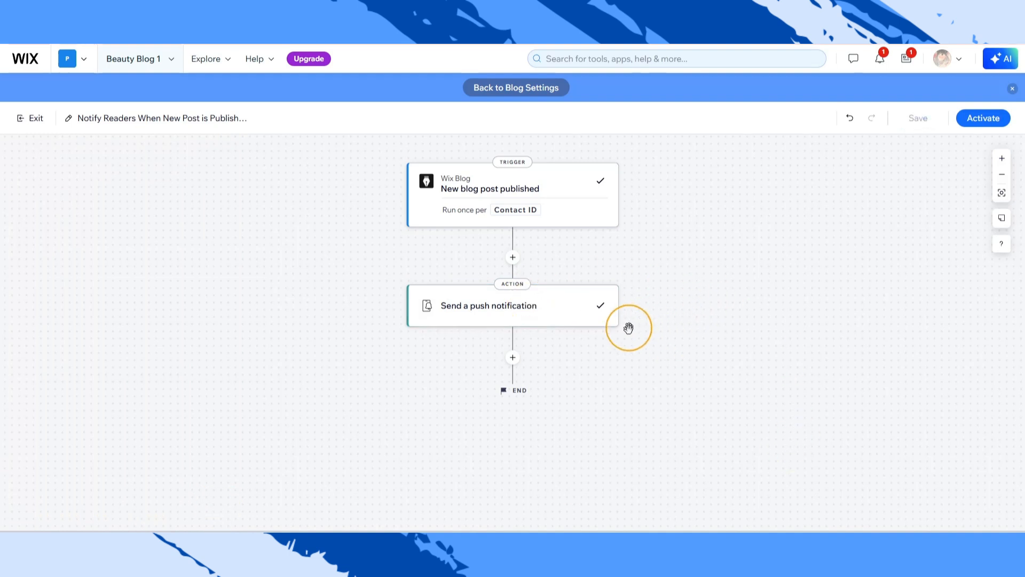
click(985, 124)
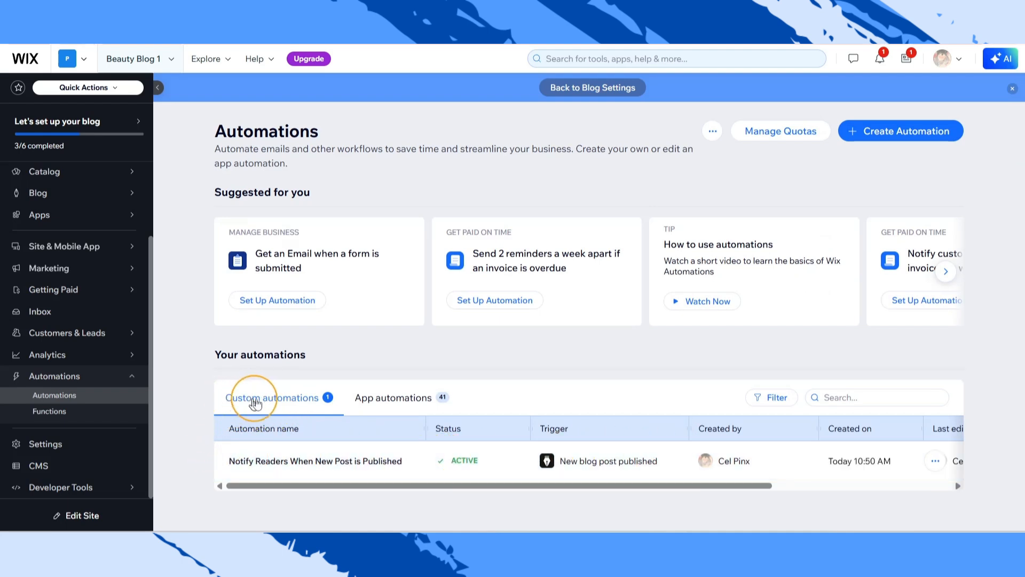
mouse_move(297, 461)
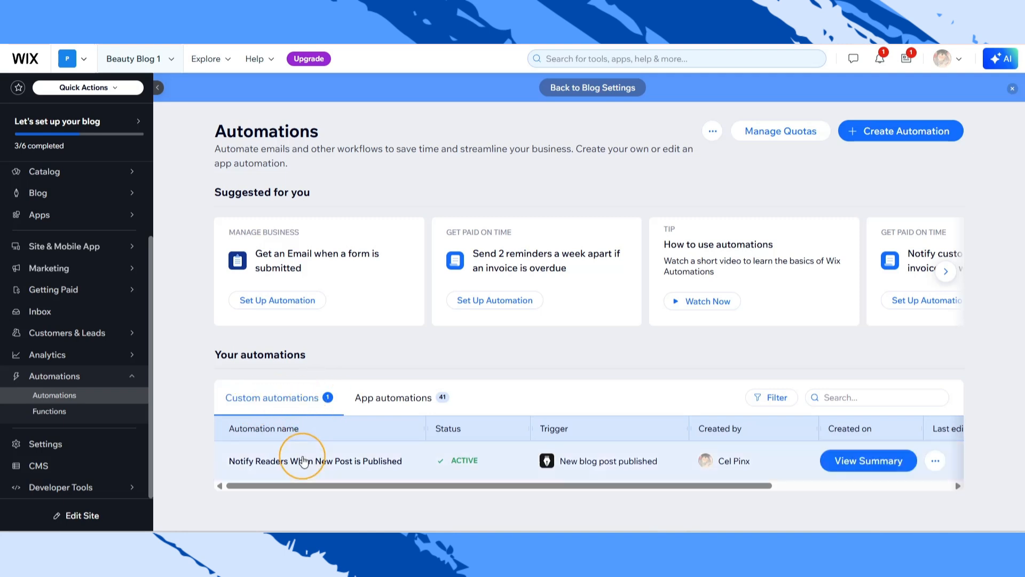